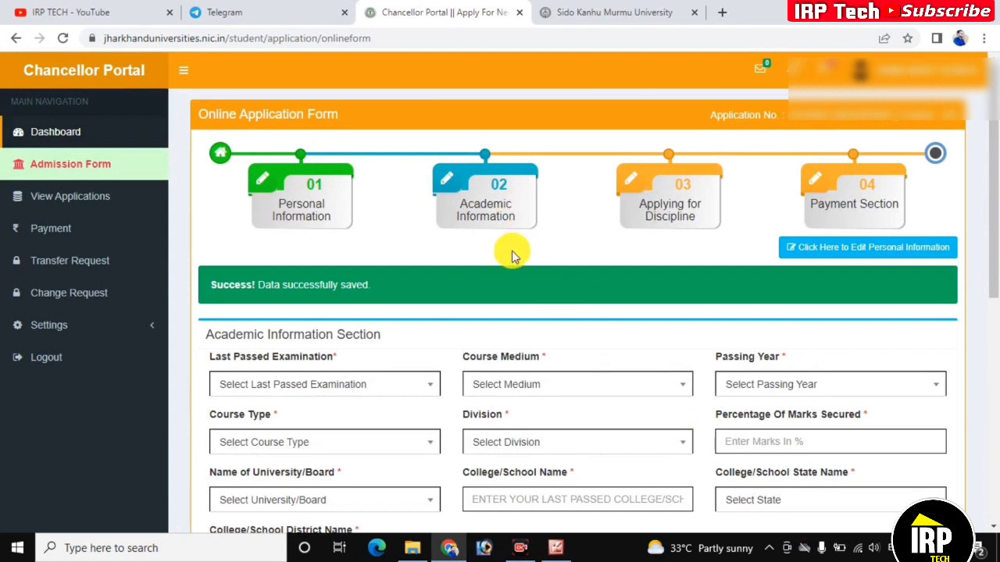
# In the Academic Information Section, set the last passed examination to XII/Intermediate/10+2 System/Equivalent and the stream name to SCIENCE.
pyautogui.moveTo(996, 174); pyautogui.dragTo(996, 299)
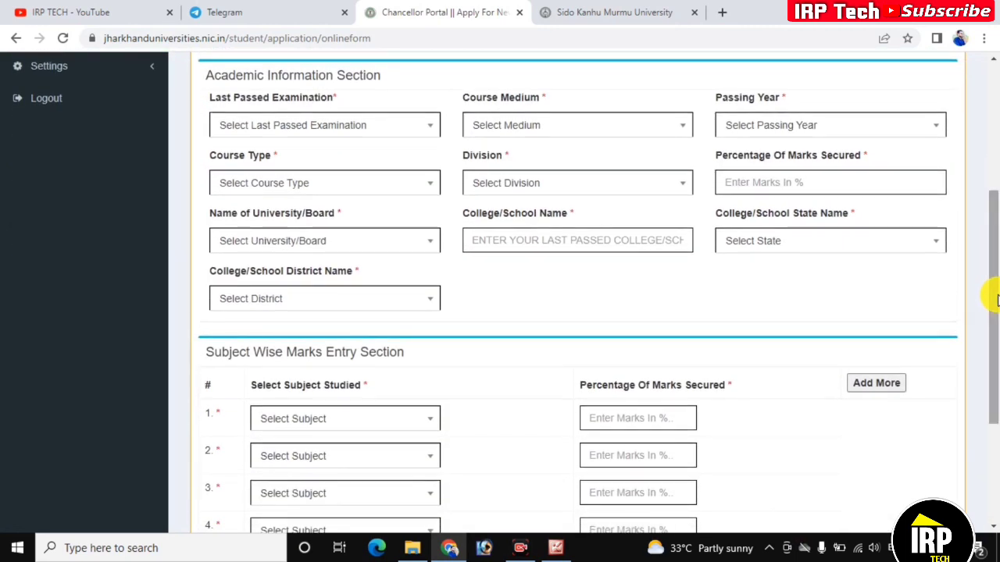
pyautogui.click(350, 125)
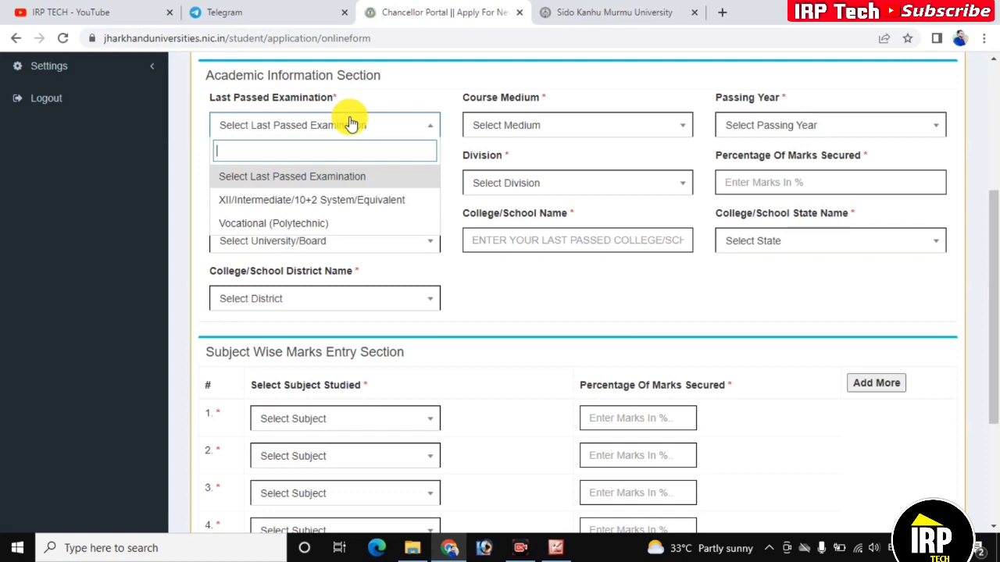
pyautogui.click(350, 125)
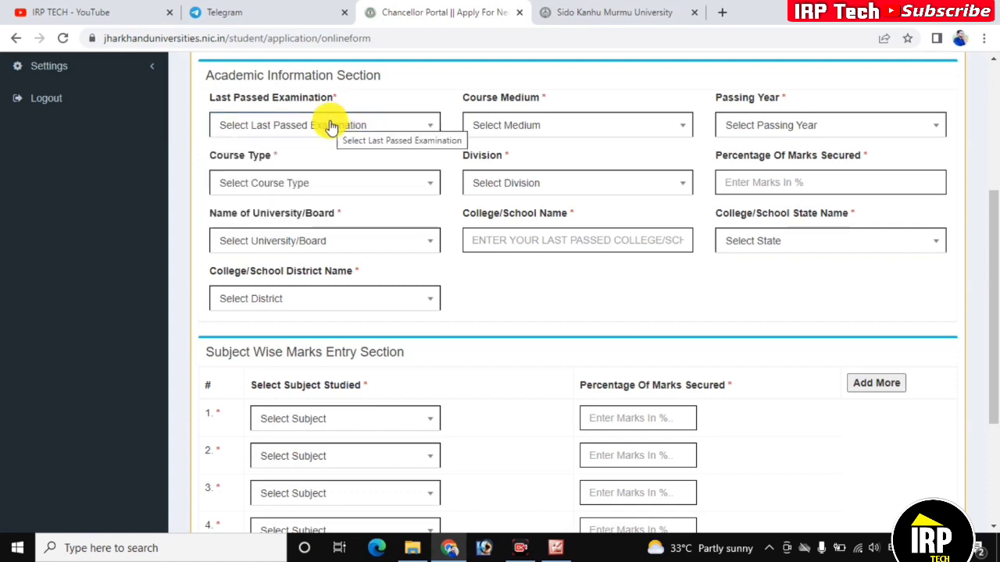
pyautogui.click(328, 126)
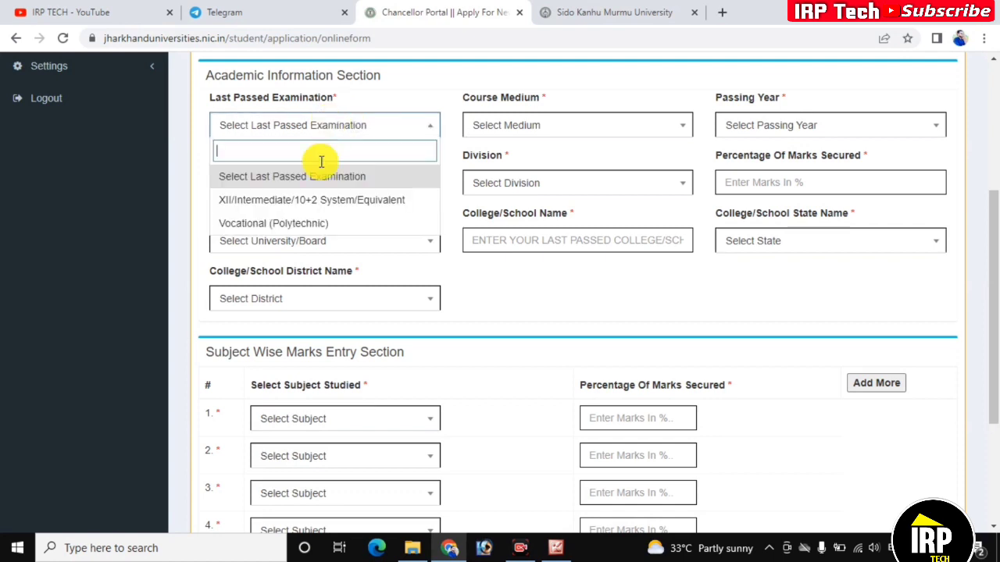
pyautogui.click(318, 202)
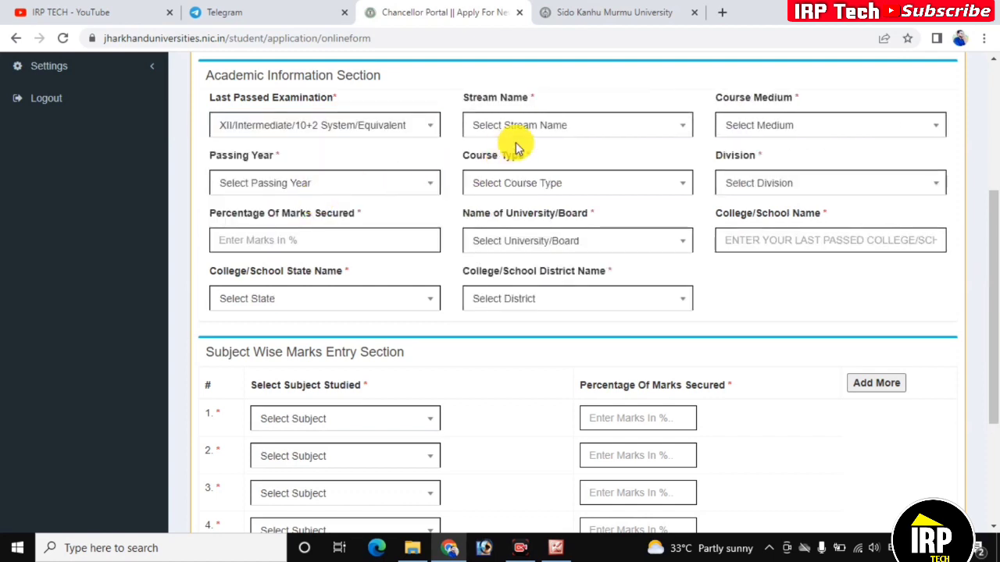
pyautogui.click(559, 128)
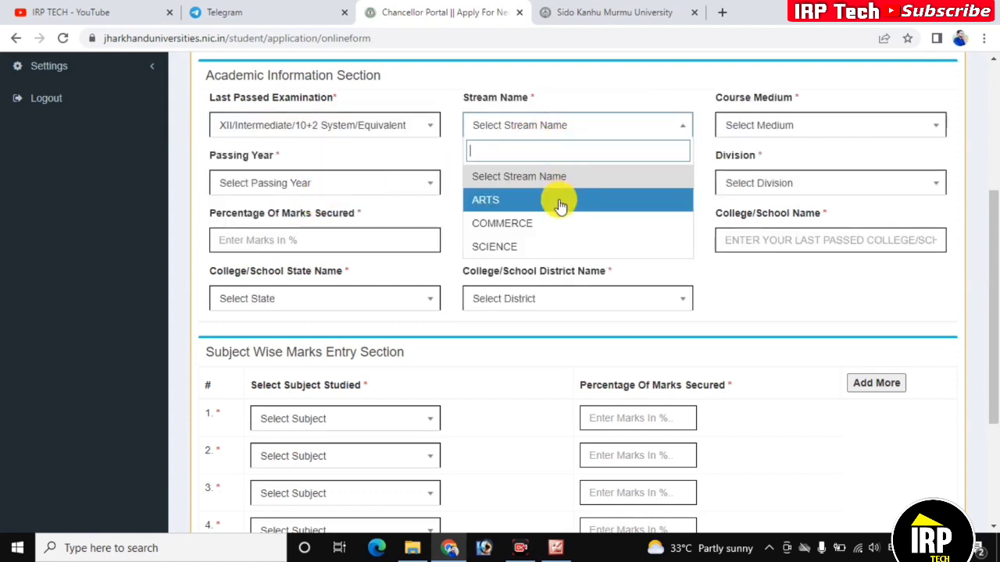
pyautogui.click(551, 244)
# Set the course medium to Hindi and the passing year to 2022.
pyautogui.click(803, 126)
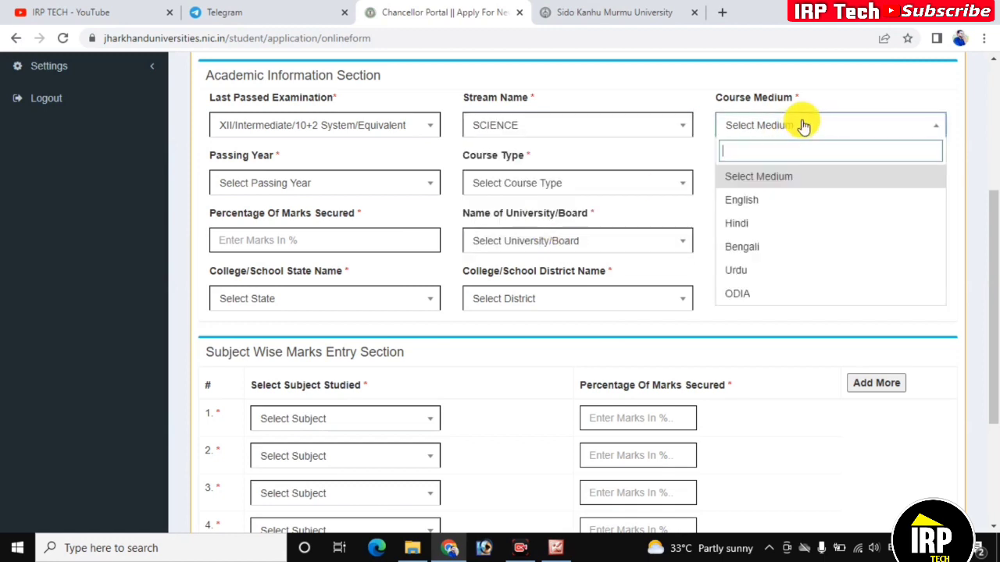
pyautogui.click(775, 224)
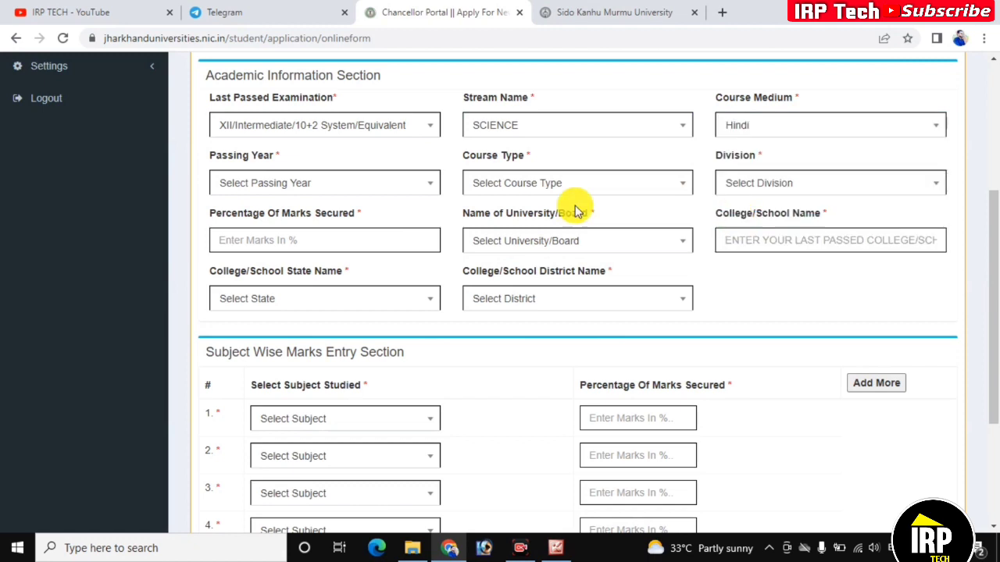
pyautogui.click(324, 185)
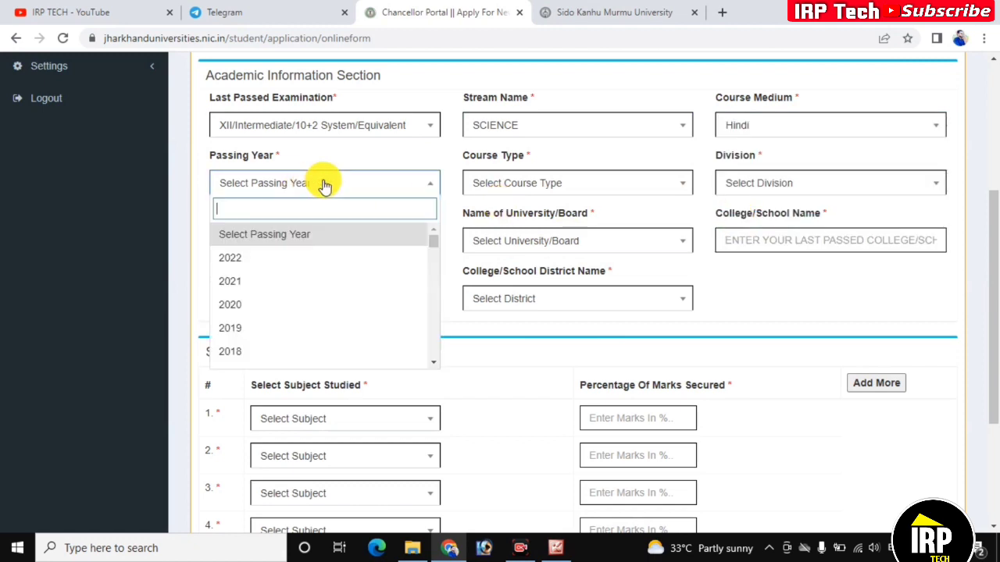
pyautogui.click(315, 261)
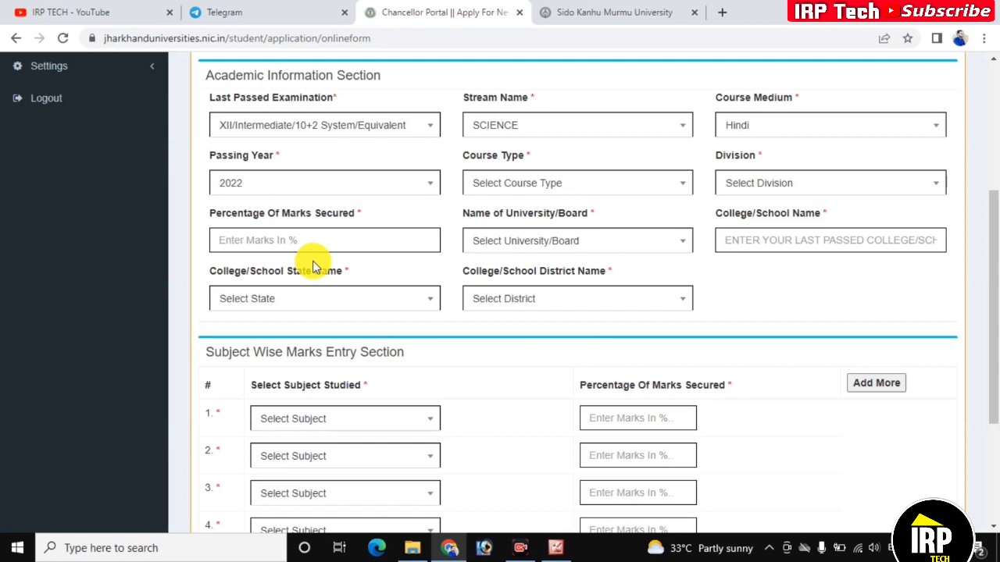
# Set the course type to Regular and the division to First (60% - 74%).
pyautogui.click(529, 187)
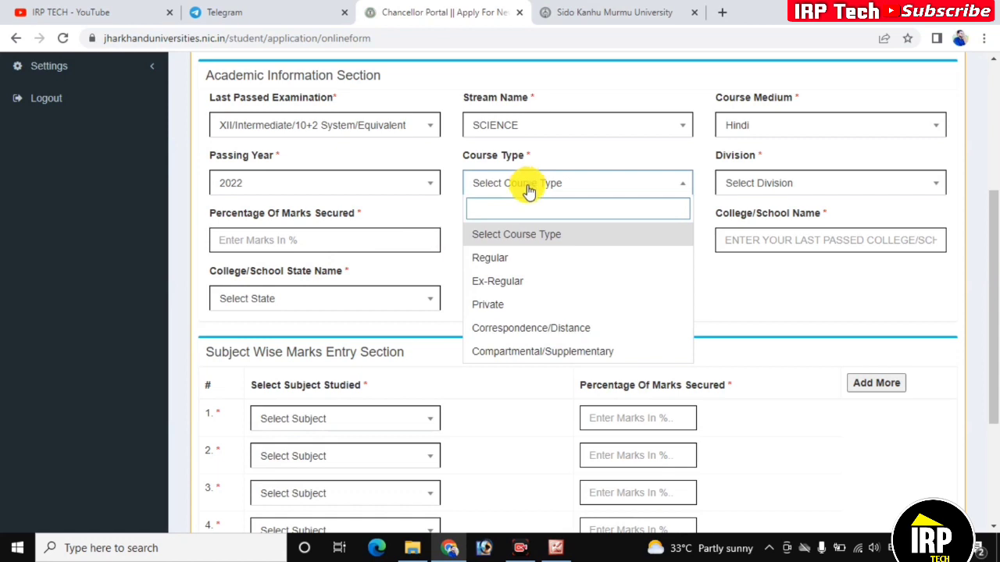
pyautogui.click(545, 261)
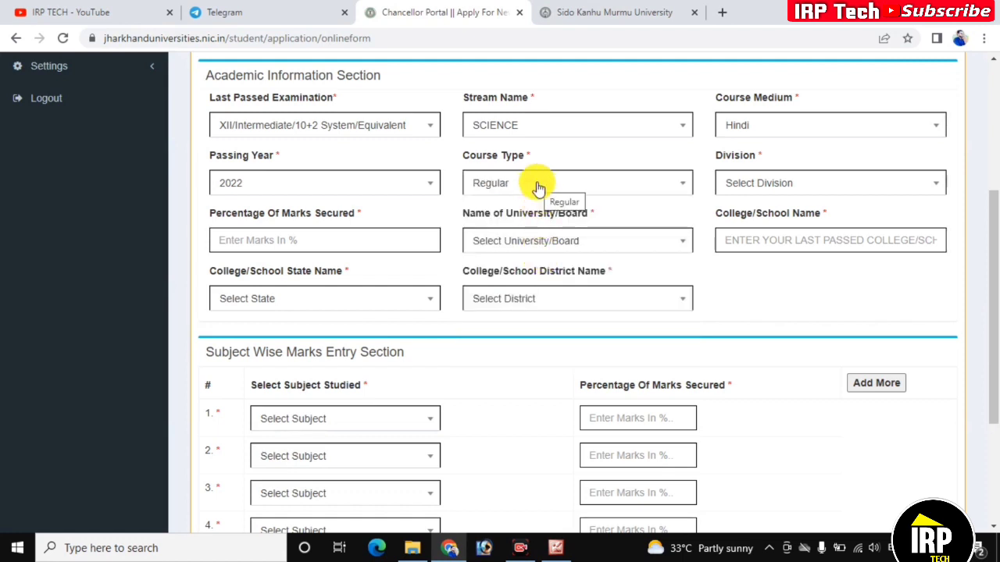
pyautogui.click(794, 187)
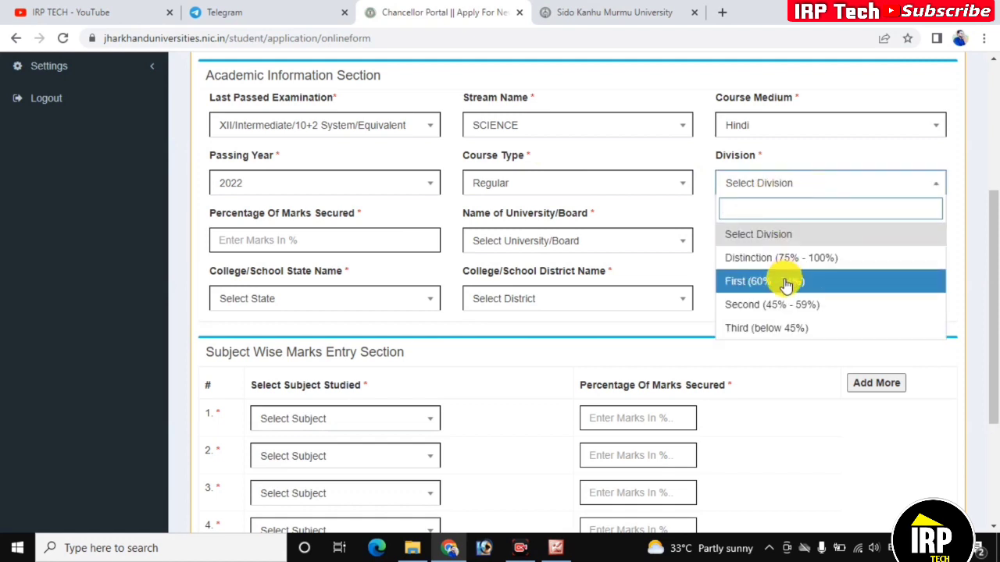
pyautogui.click(535, 192)
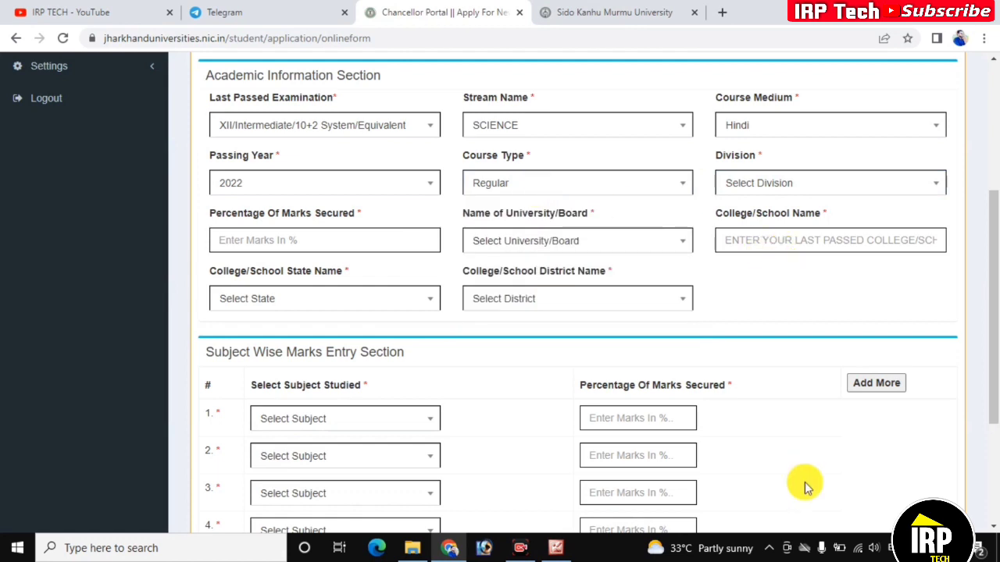
pyautogui.click(773, 181)
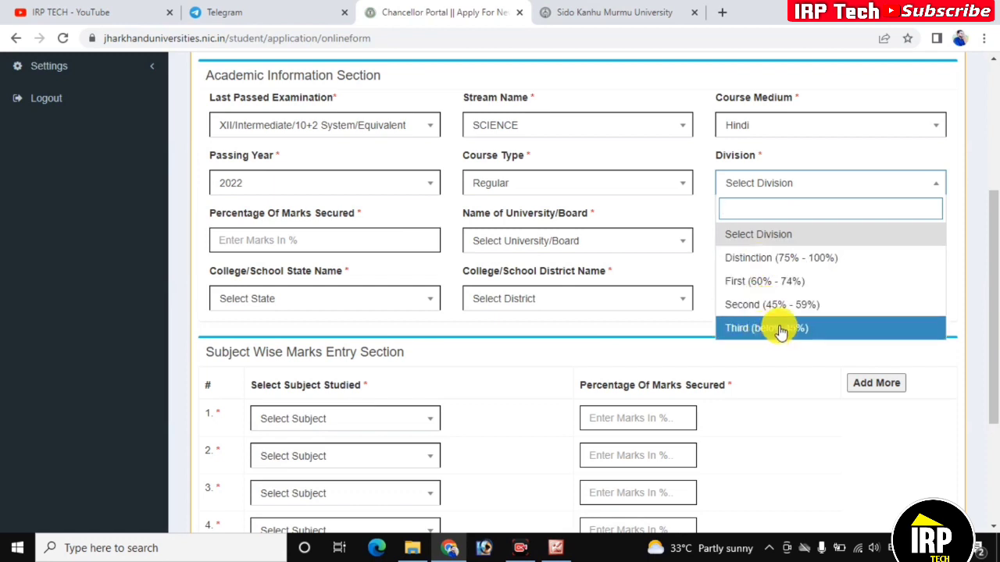
pyautogui.click(759, 282)
# Enter 64 as the overall percentage of marks secured and choose Jharkhand Academic Council, Ranchi as the university/board.
pyautogui.click(357, 233)
pyautogui.write('64')
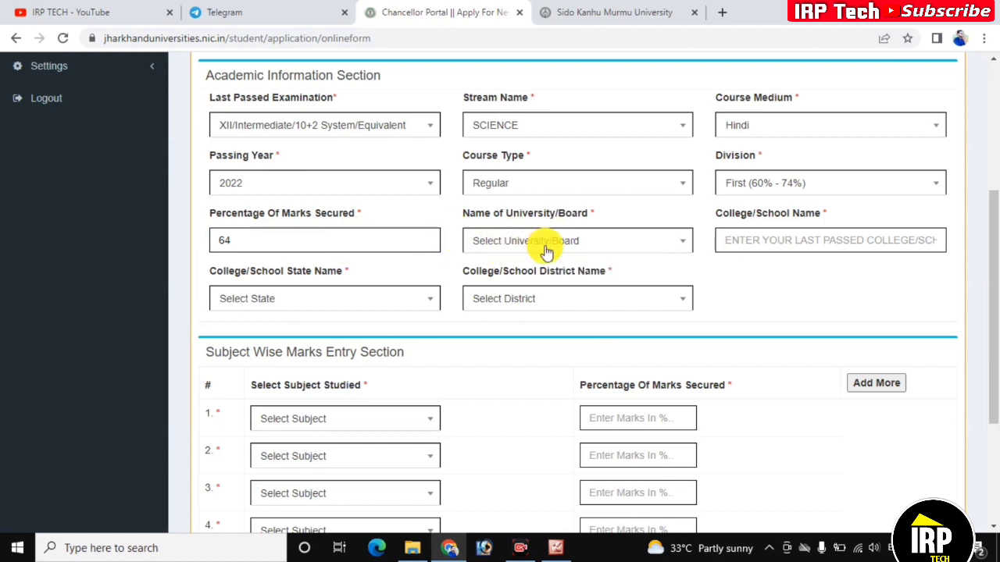
pyautogui.click(545, 249)
pyautogui.write('JH')
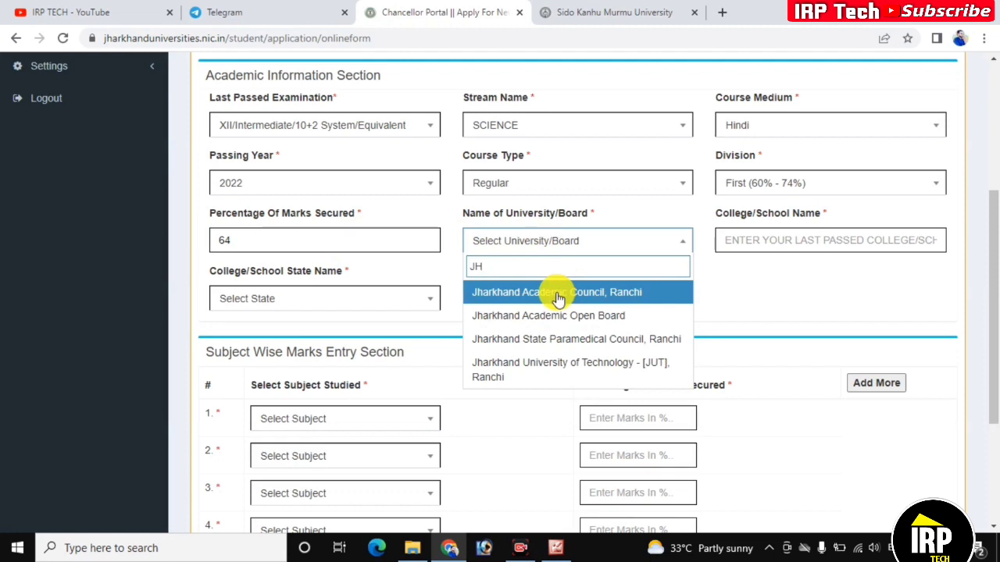
pyautogui.click(557, 294)
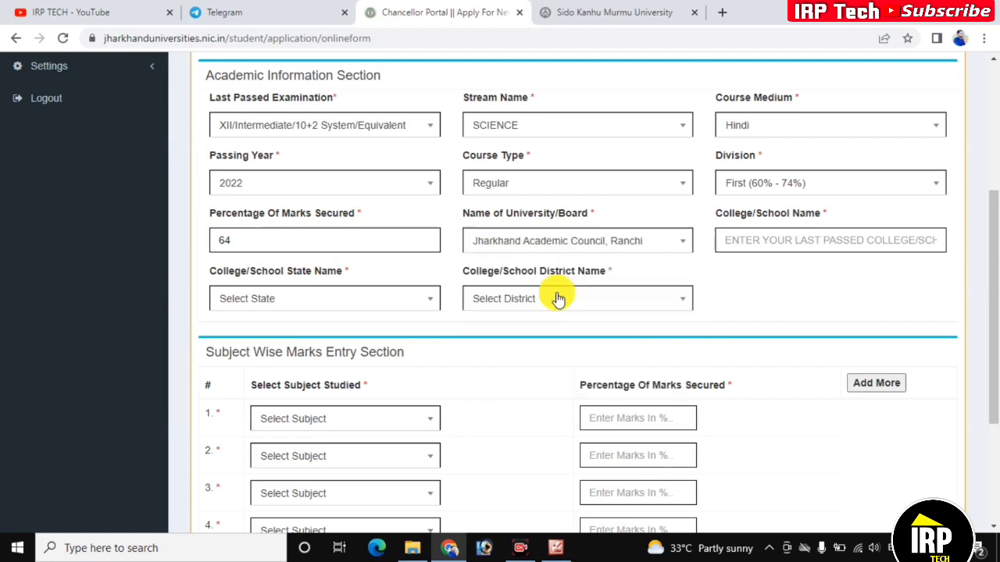
# Set the state of the last attended college/school to Jharkhand.
pyautogui.click(772, 241)
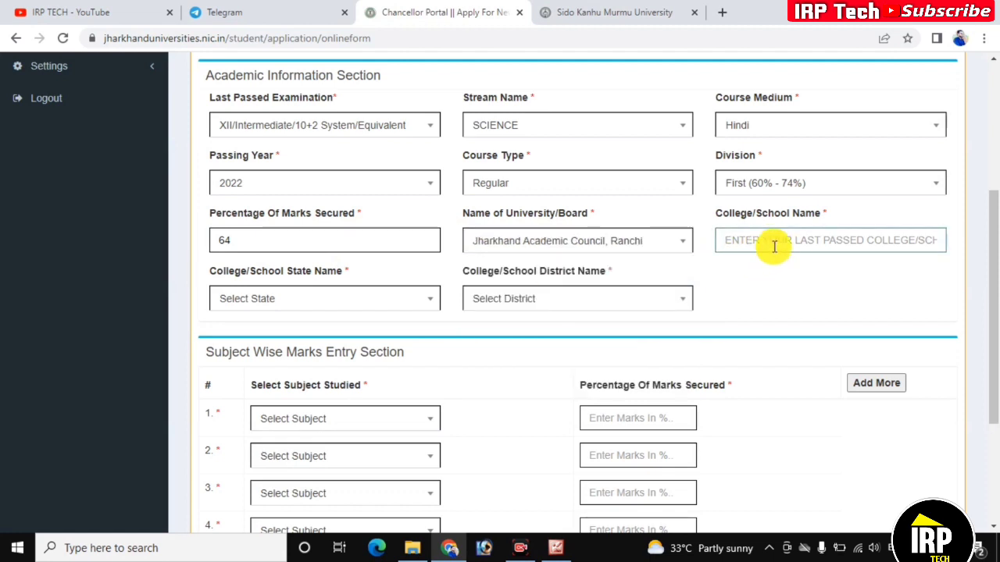
pyautogui.click(348, 296)
pyautogui.write('jh')
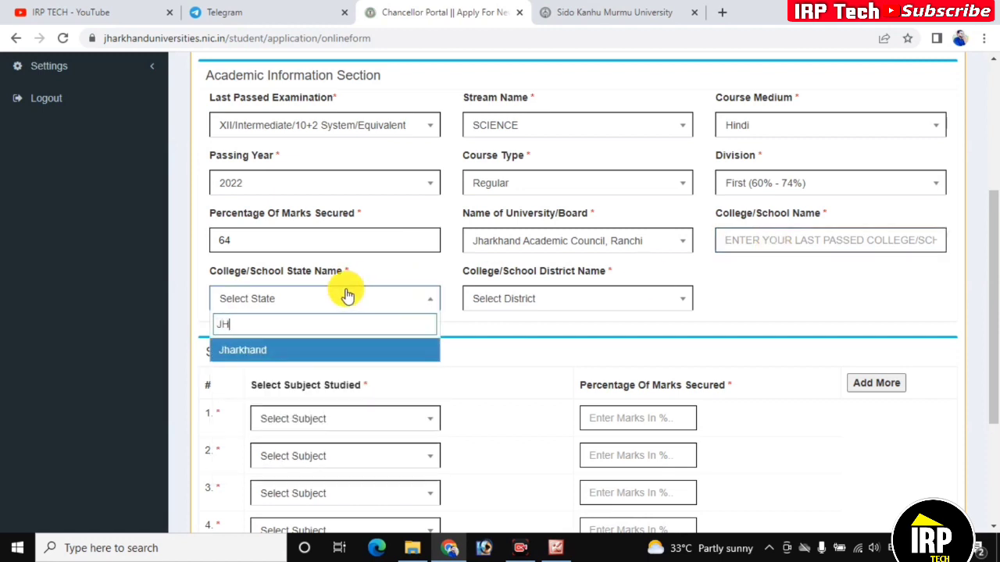
pyautogui.click(317, 351)
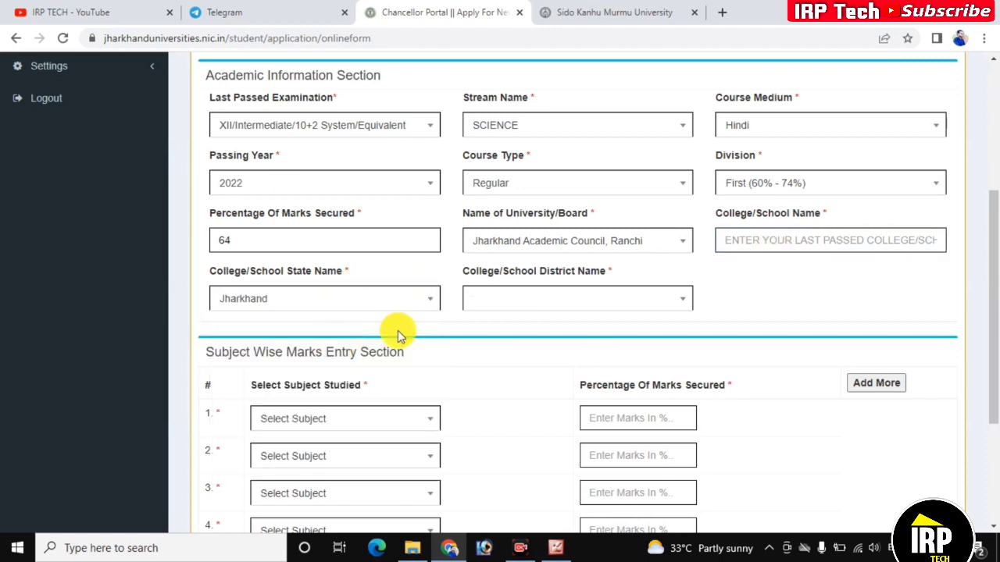
pyautogui.click(545, 297)
pyautogui.click(545, 306)
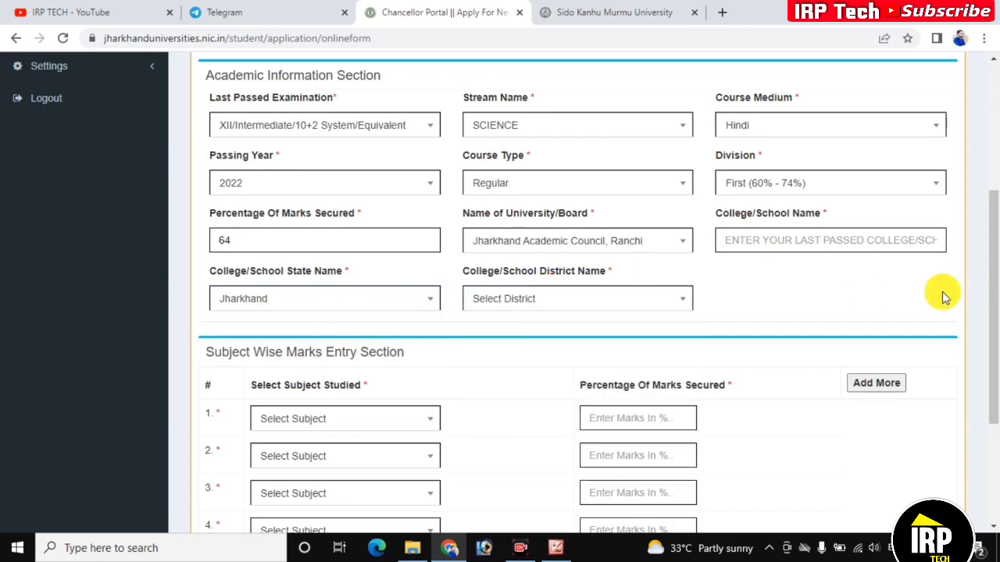
# In the Subject Wise Marks Entry Section, choose Core English as the first subject and enter 62 as its percentage of marks.
pyautogui.moveTo(989, 292); pyautogui.dragTo(993, 415)
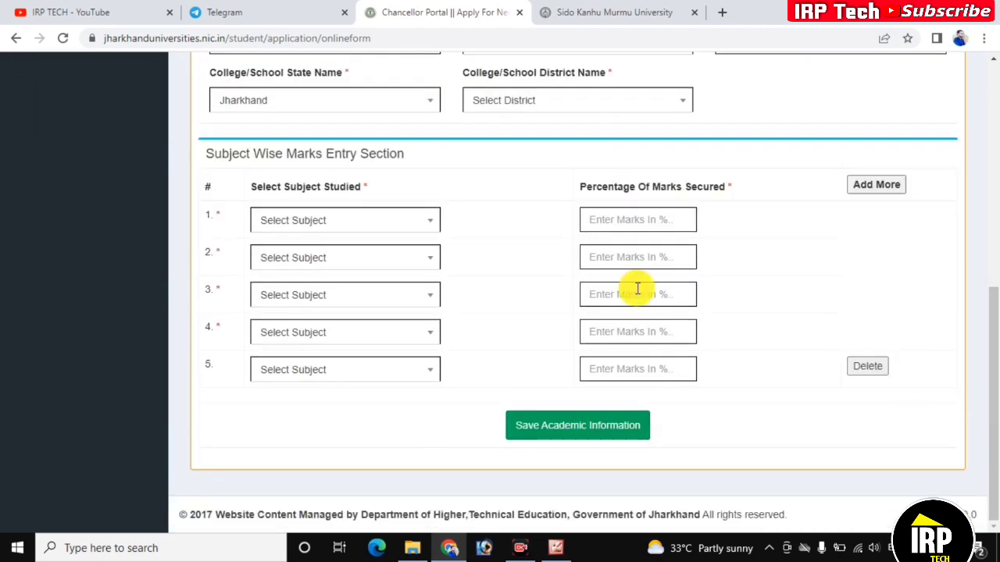
pyautogui.click(361, 226)
pyautogui.write('ENG')
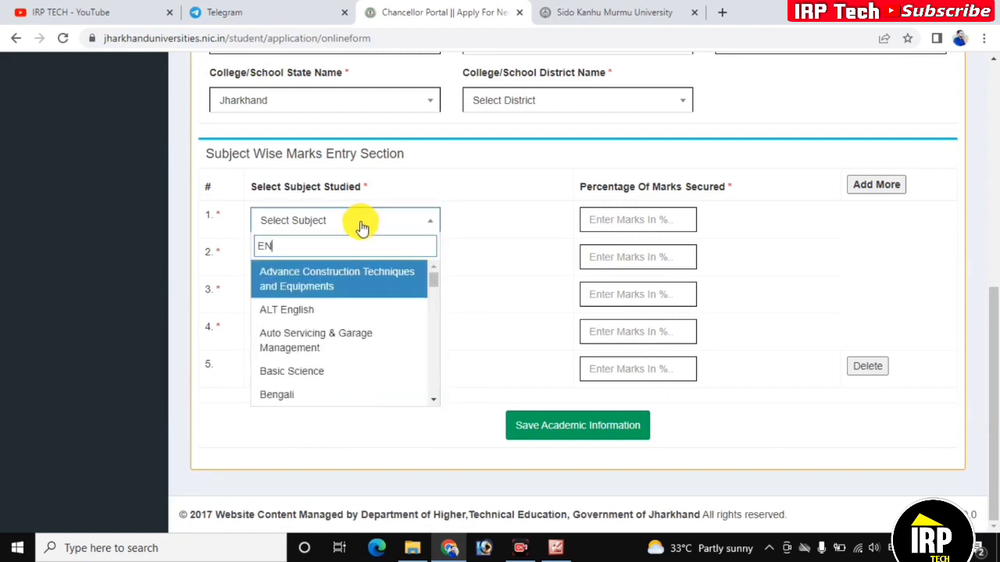
pyautogui.click(332, 325)
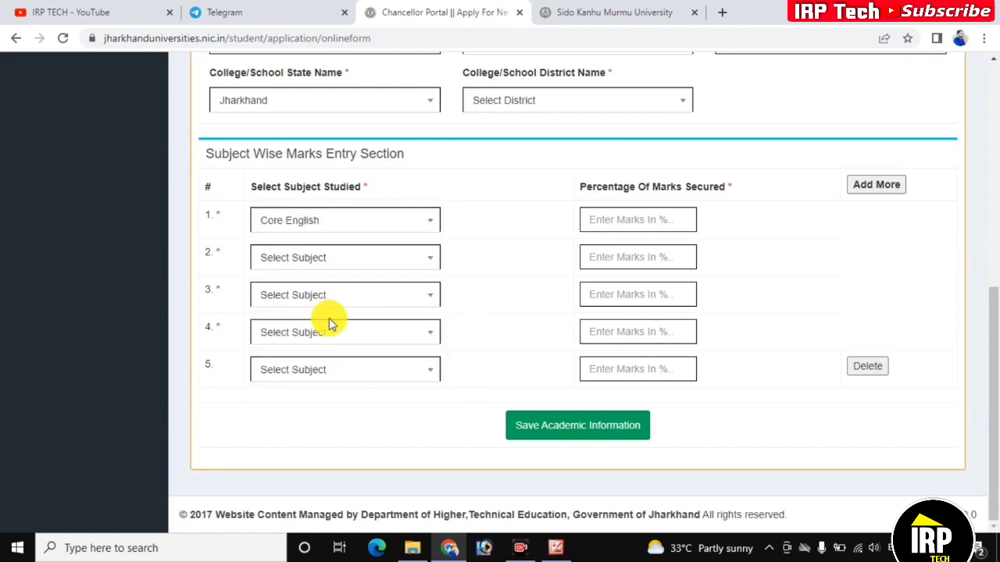
pyautogui.click(666, 214)
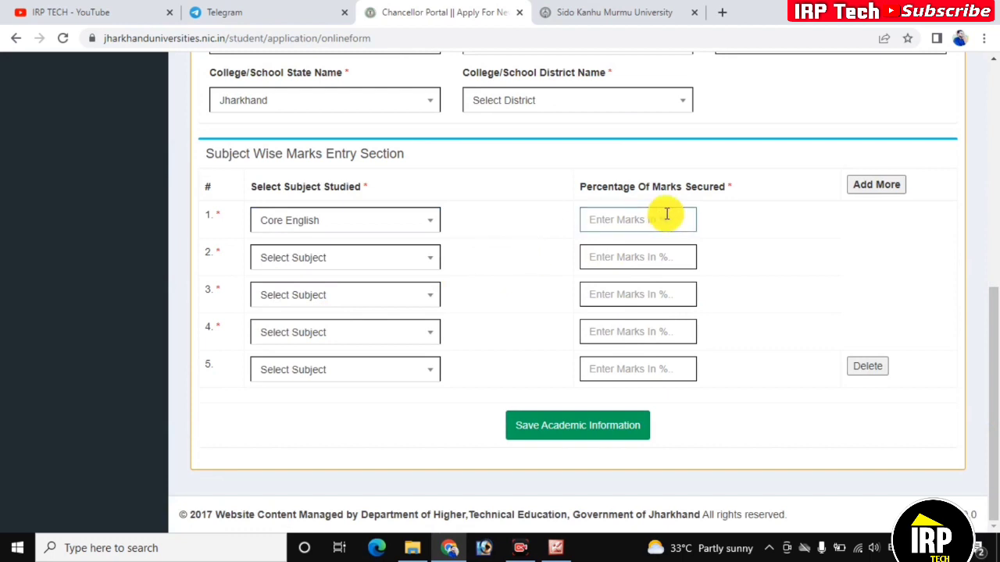
pyautogui.write('30')
pyautogui.press('BackSpace')
pyautogui.press('BackSpace')
pyautogui.write('62')
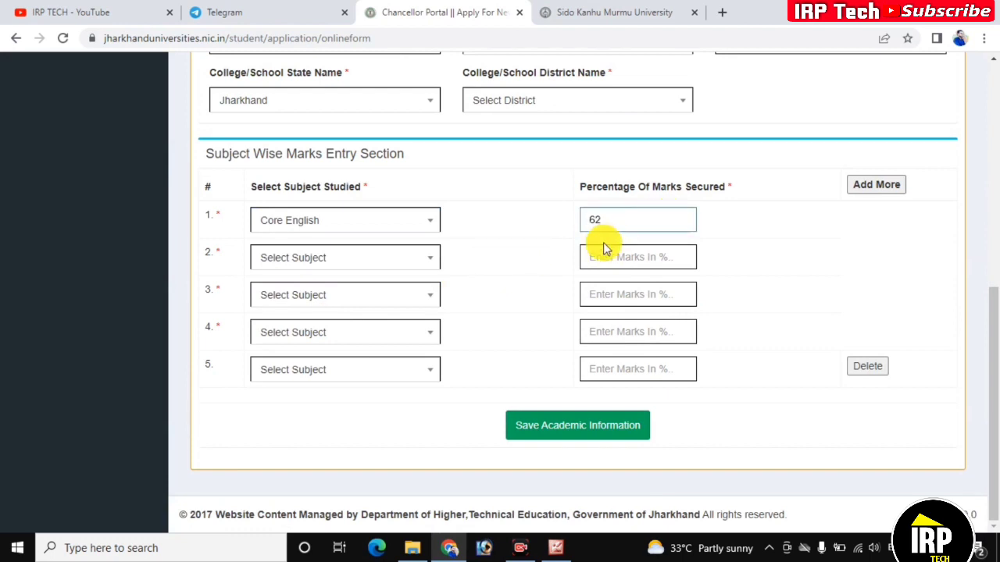
pyautogui.click(357, 267)
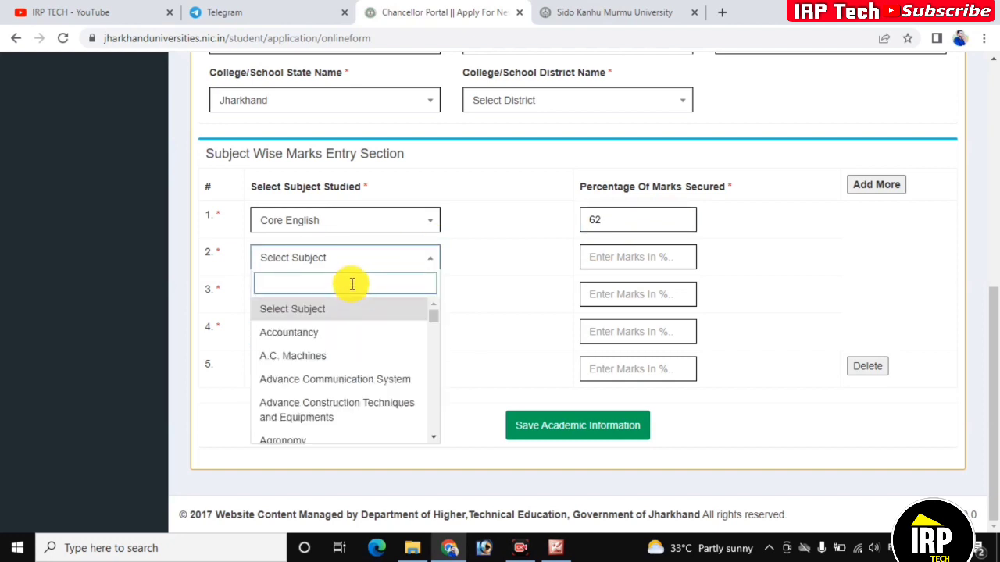
pyautogui.click(499, 299)
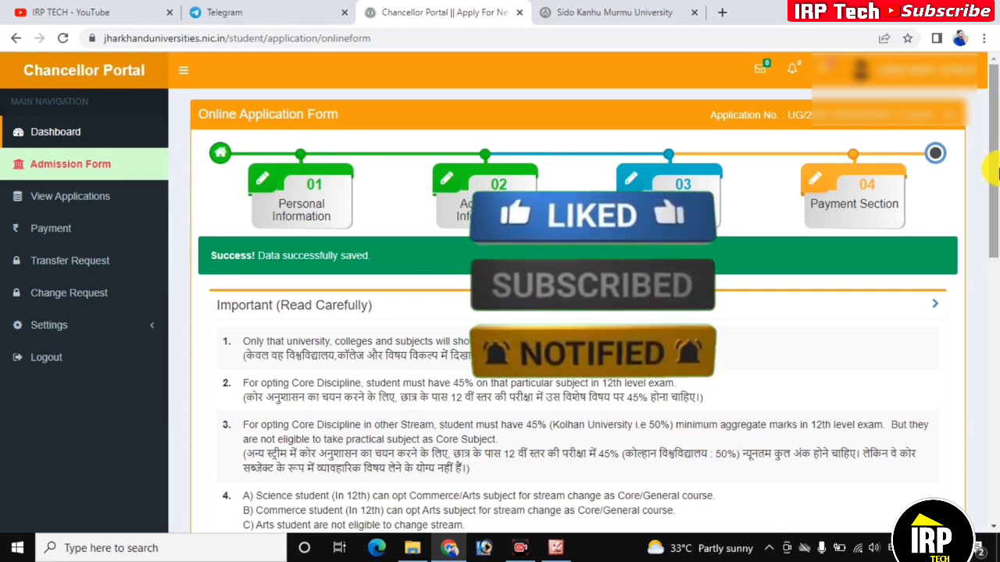
# In the Applying Discipline Information Section, choose SIDO KANHU MURMU UNIVERSITY, DUMKA as the university.
pyautogui.moveTo(994, 170); pyautogui.dragTo(996, 401)
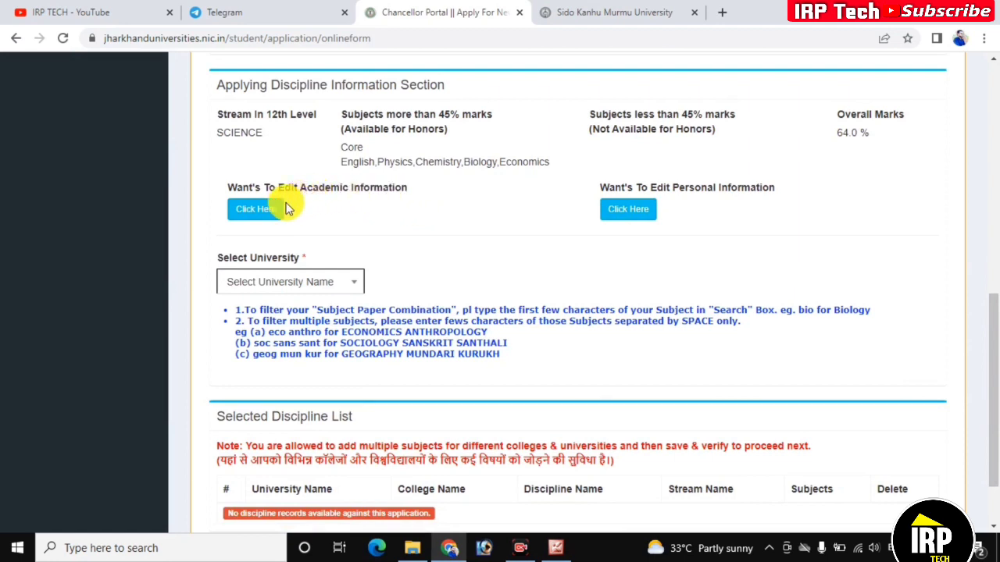
pyautogui.click(258, 211)
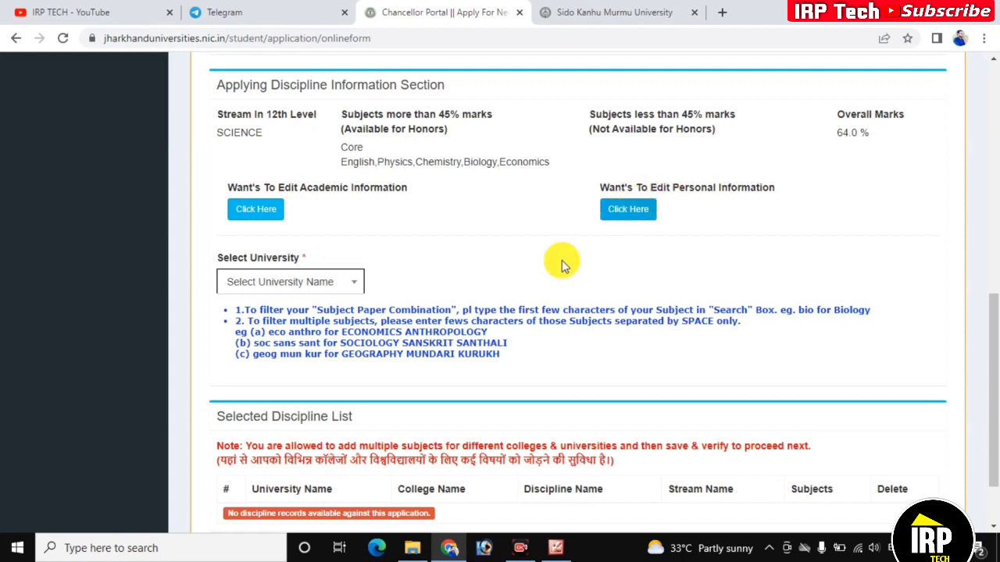
pyautogui.click(309, 286)
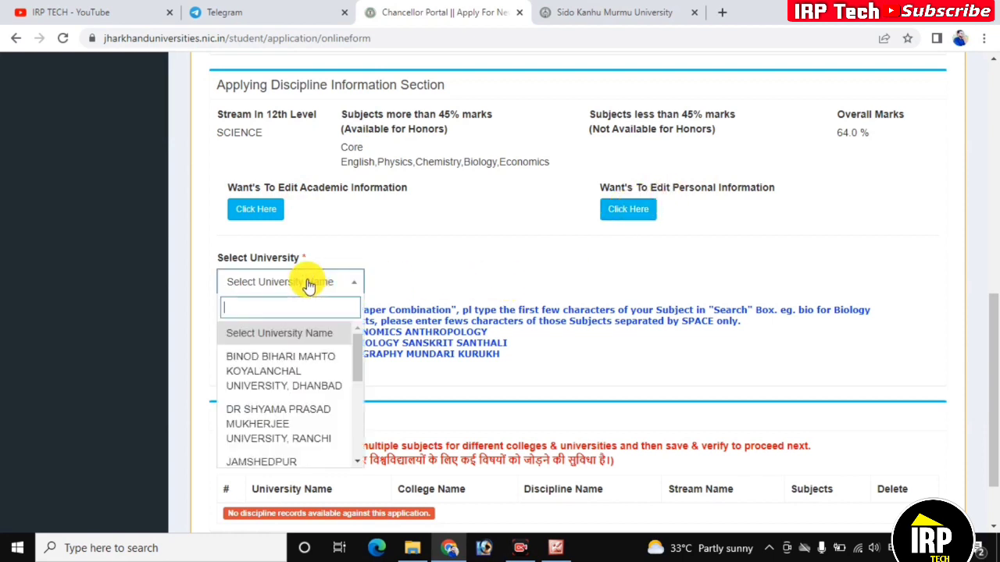
pyautogui.moveTo(357, 345); pyautogui.dragTo(344, 424)
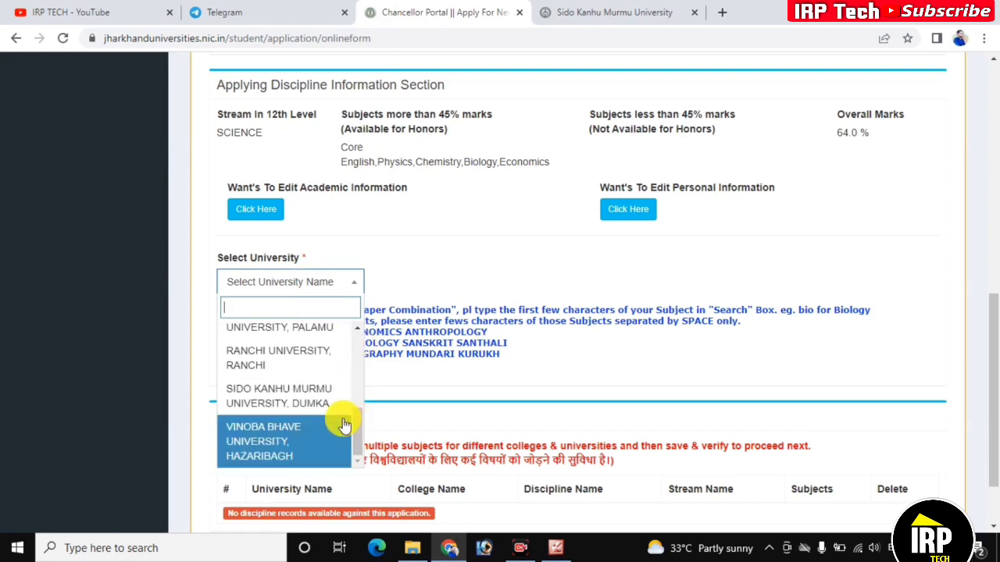
pyautogui.click(287, 404)
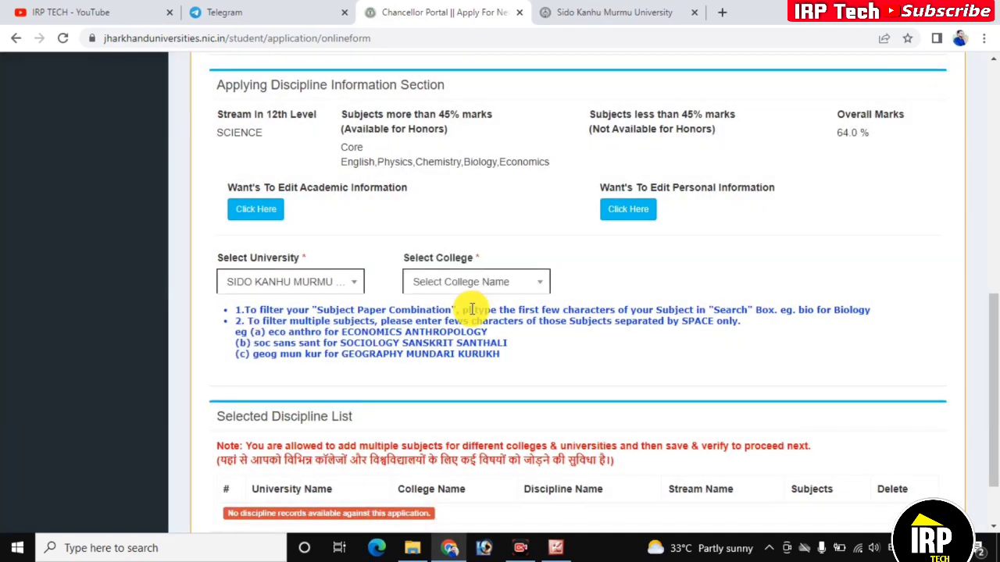
# Find the colleges matching "GOD" and choose GODDA MAHILA COLLEGE as the college to apply to.
pyautogui.click(476, 281)
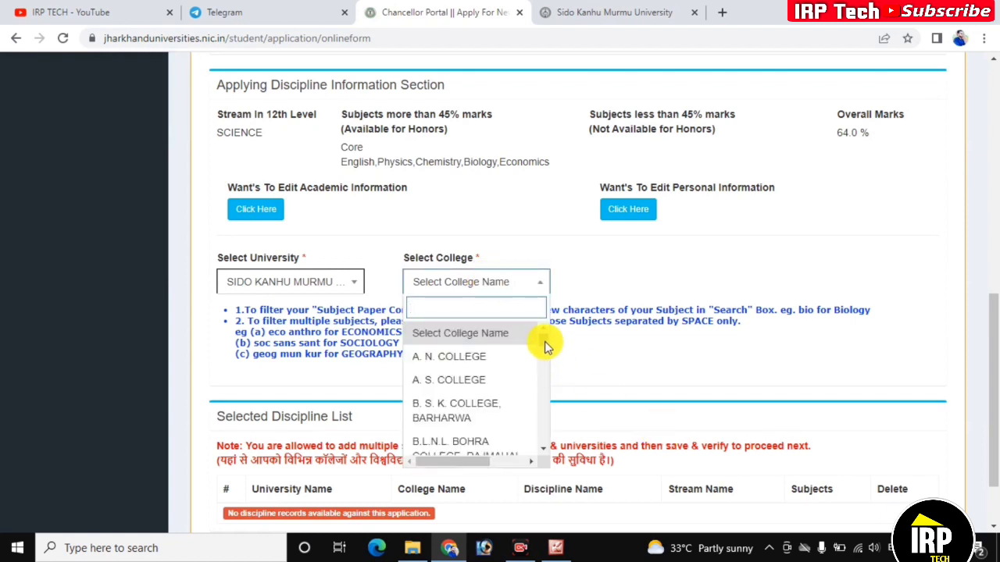
pyautogui.moveTo(544, 342); pyautogui.dragTo(544, 443)
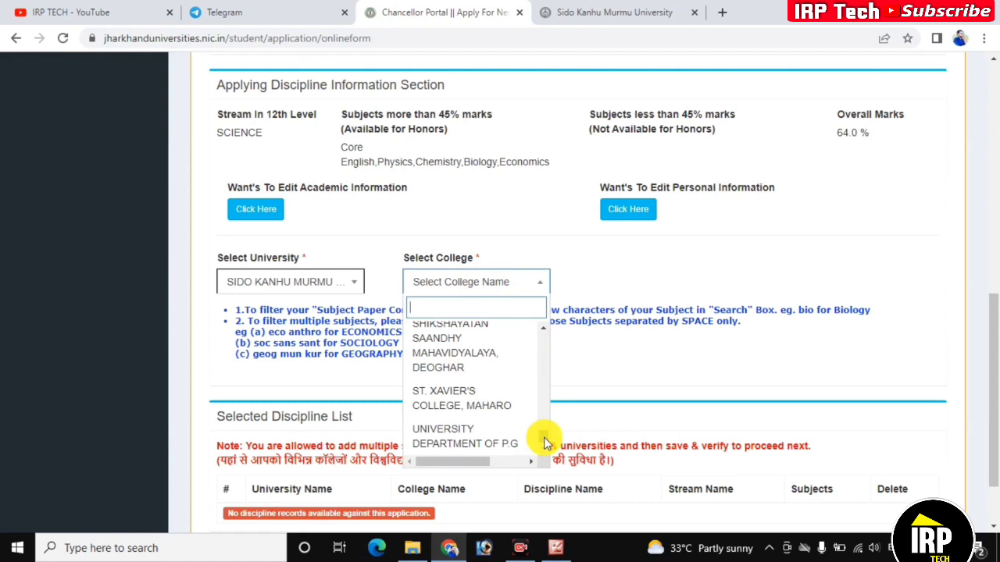
pyautogui.moveTo(544, 443); pyautogui.dragTo(544, 434)
pyautogui.scroll(4, 544, 426)
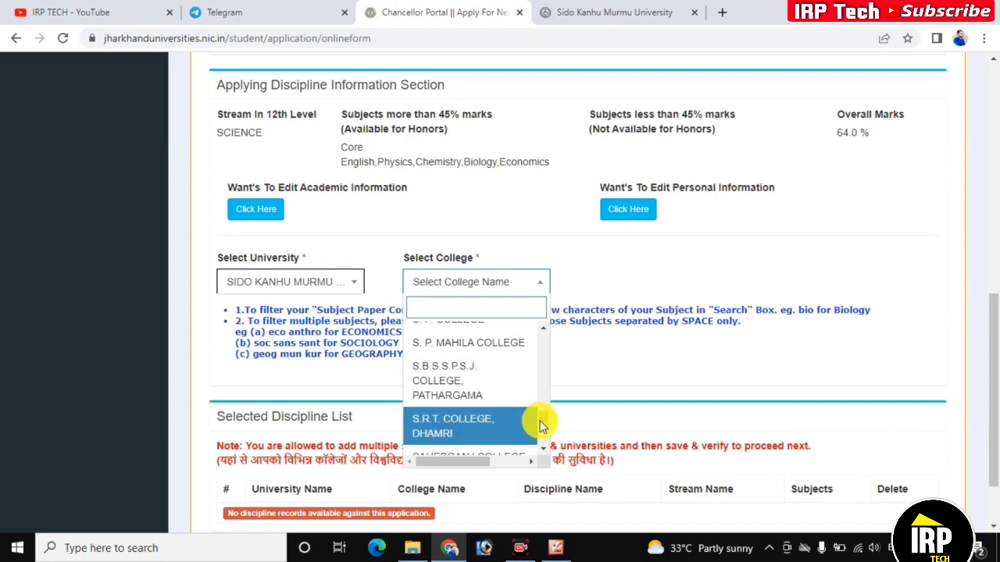
pyautogui.moveTo(544, 419); pyautogui.dragTo(540, 333)
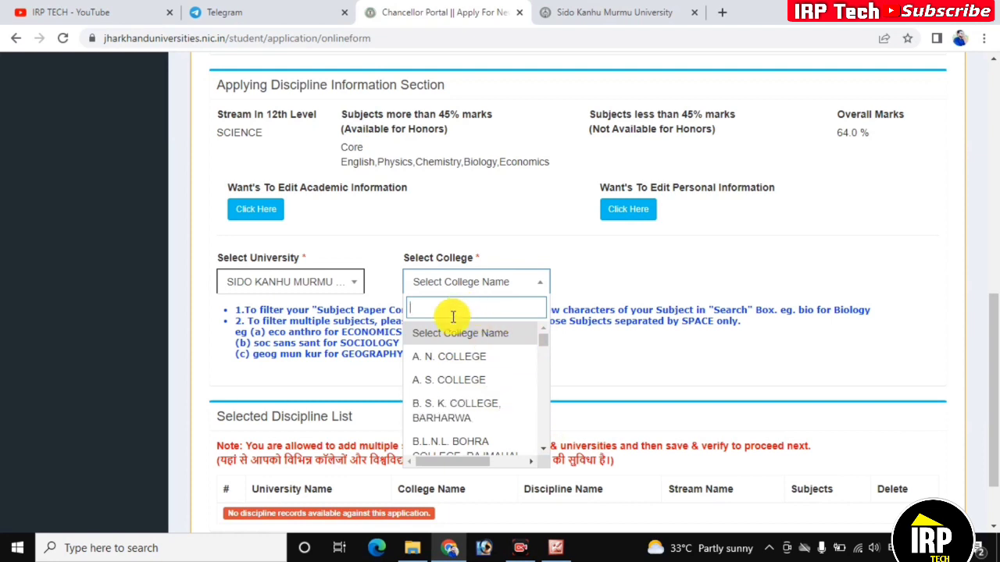
pyautogui.write('GOD')
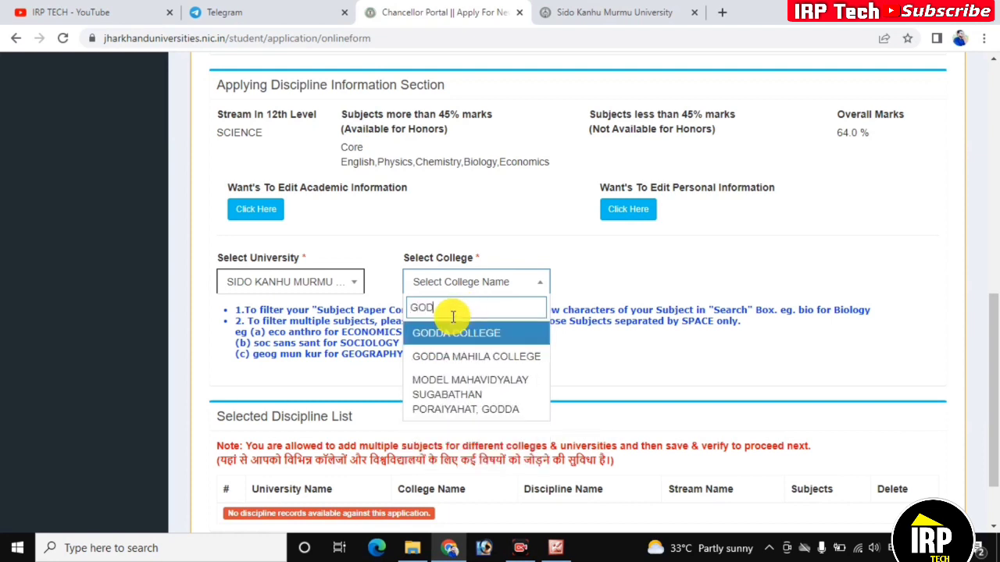
pyautogui.click(471, 361)
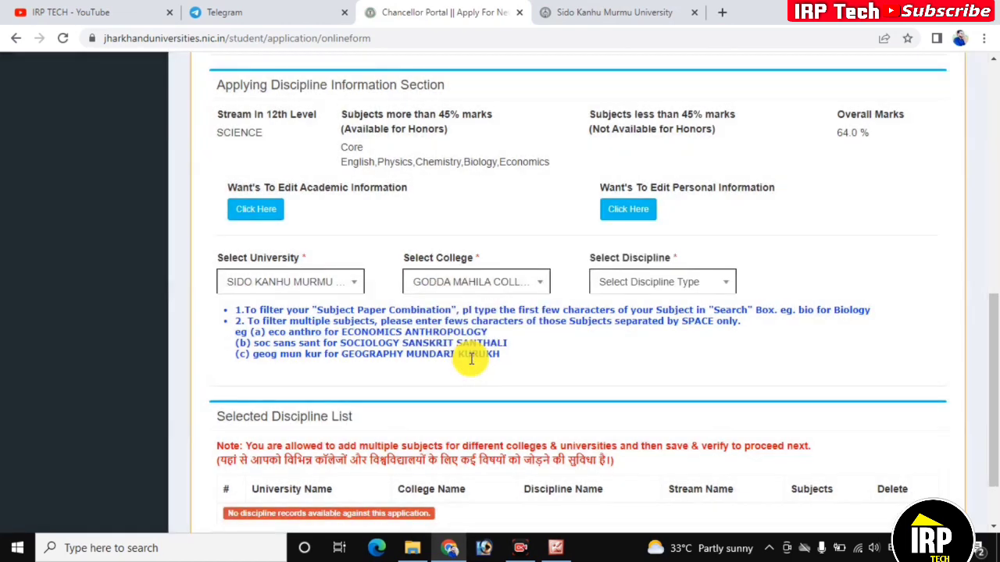
# Set the discipline type to REGULAR and open the choices for the stream type.
pyautogui.click(664, 283)
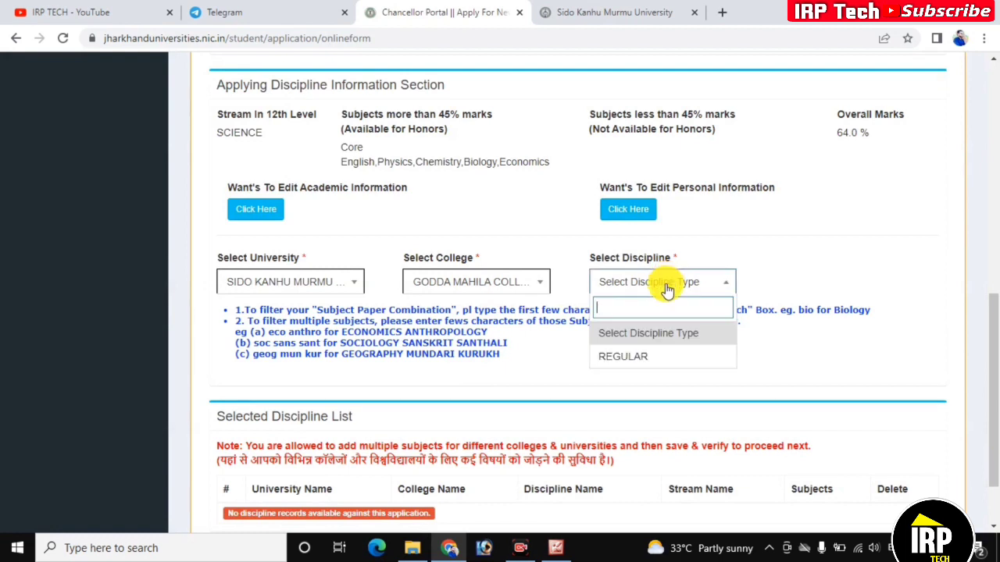
pyautogui.click(655, 356)
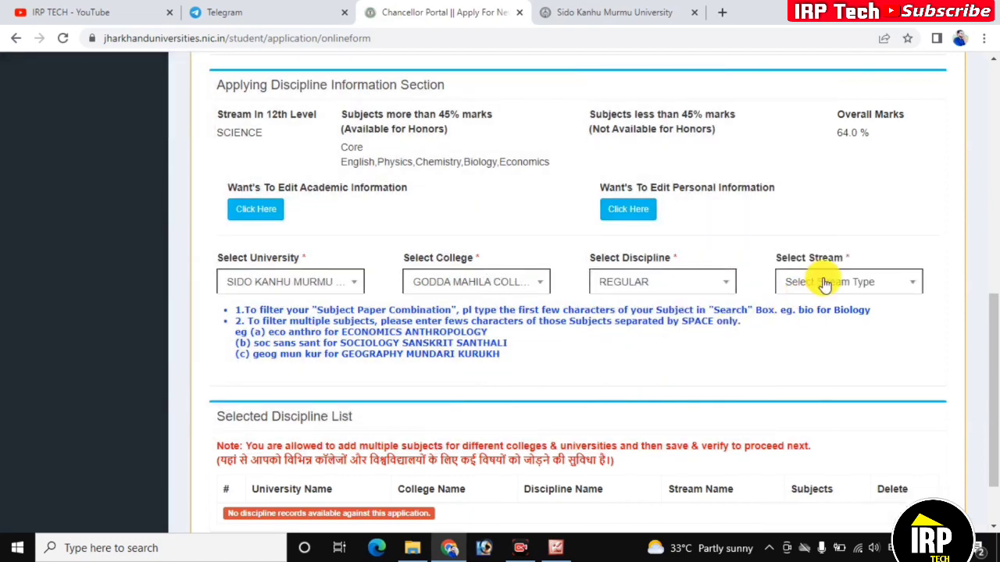
pyautogui.click(820, 282)
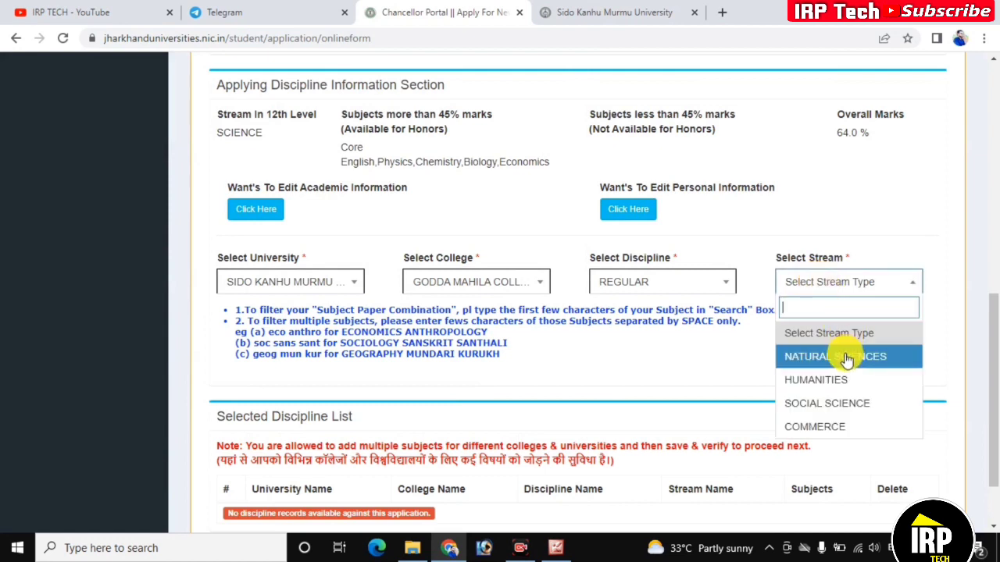